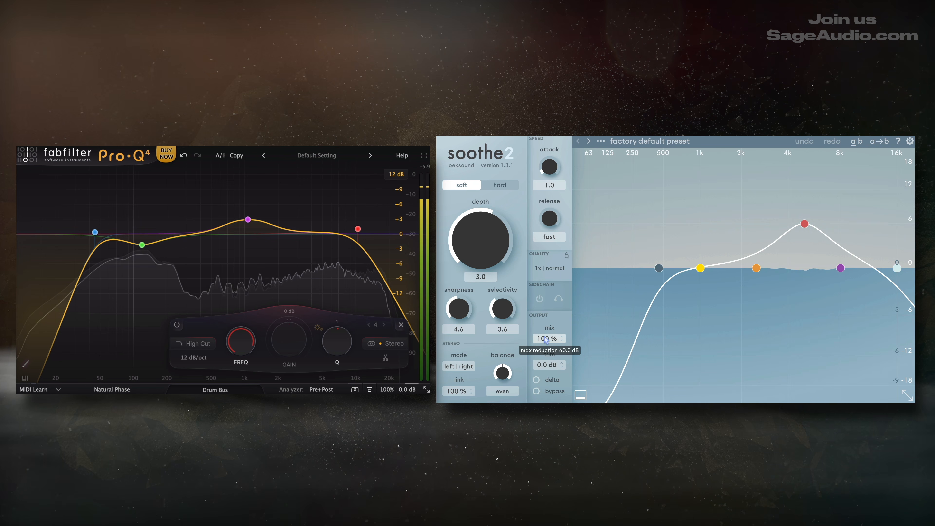
Step: Draw a freehand EQ curve on the Vocal Bus, starting with a 12 dB/oct low cut near 29 Hz
left_click_drag(660, 268, 658, 268)
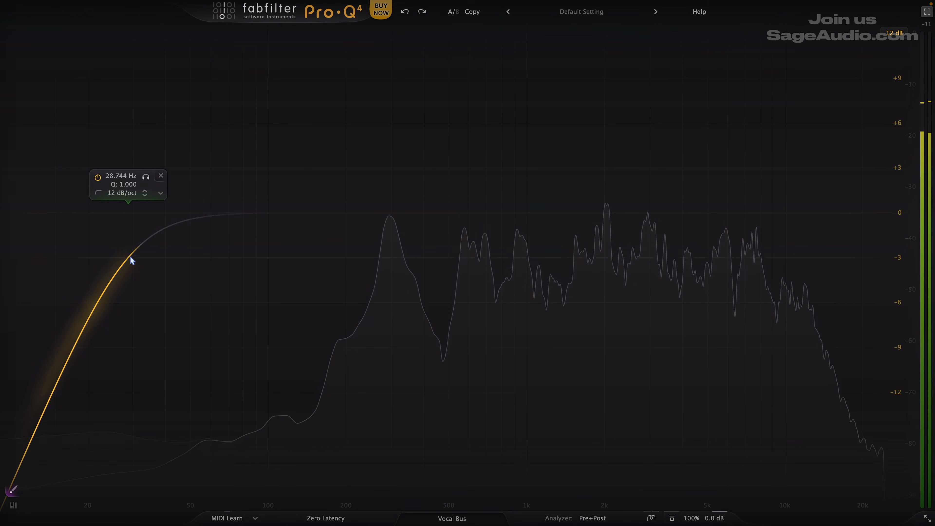
left_click_drag(130, 256, 288, 162)
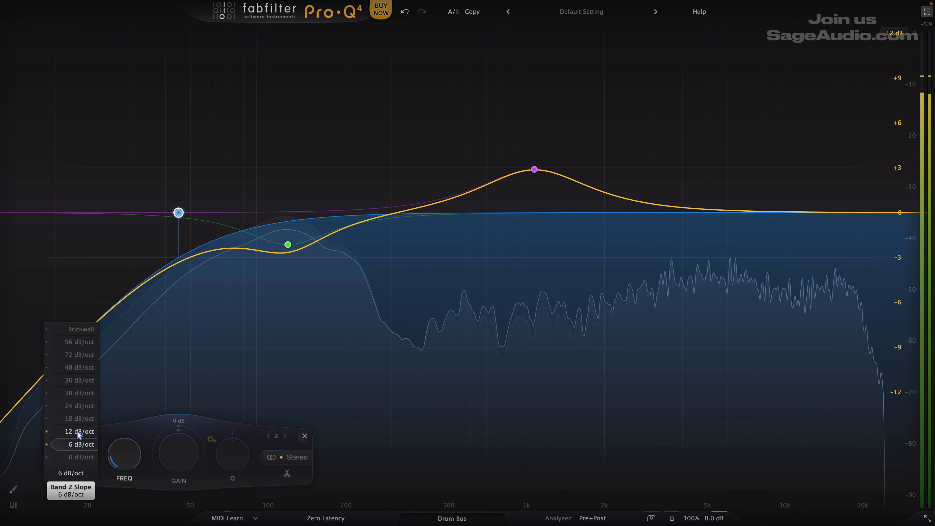
Step: Raise the slope of the Drum Bus low cut to 12 dB/oct and on to 18 dB/oct
left_click(77, 432)
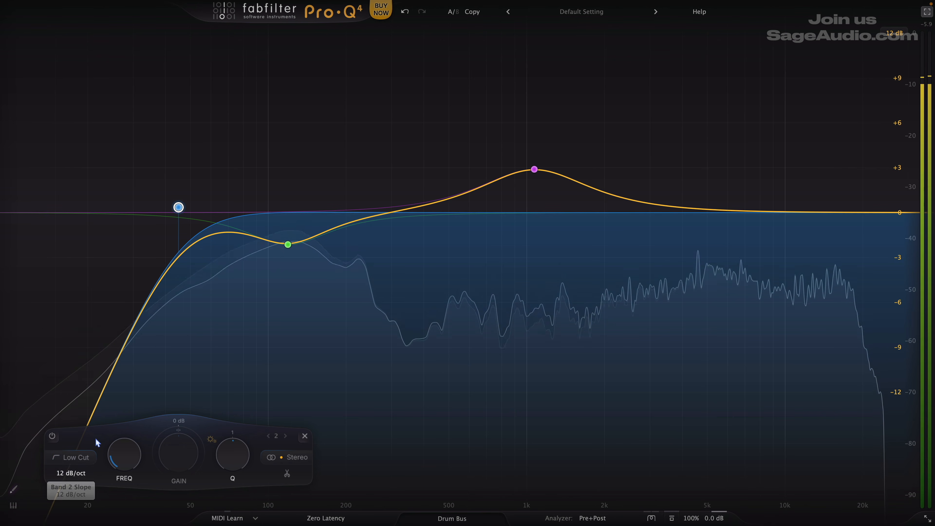
left_click(77, 475)
left_click(86, 421)
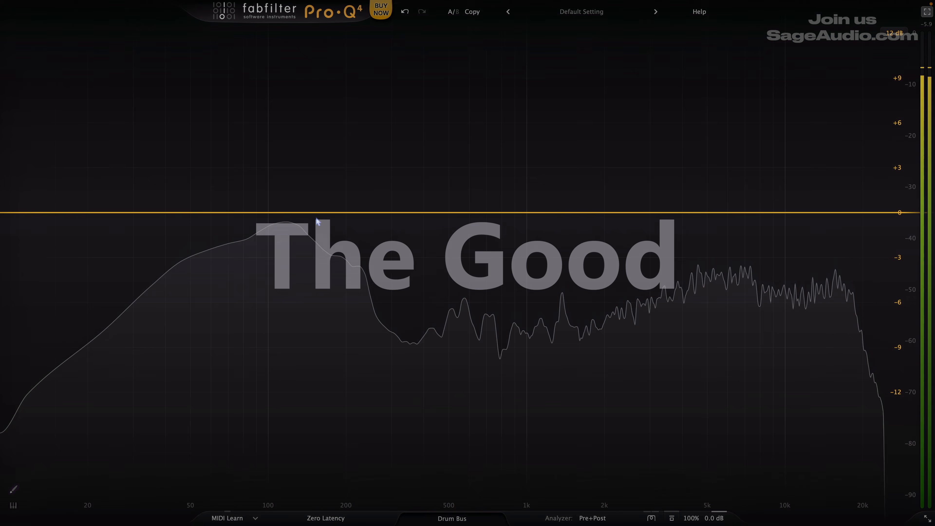
Step: Add a bell cutting about 1 dB near 123 Hz and a 12 dB/oct low cut near 45 Hz on the Drum Bus
left_click_drag(296, 213, 292, 228)
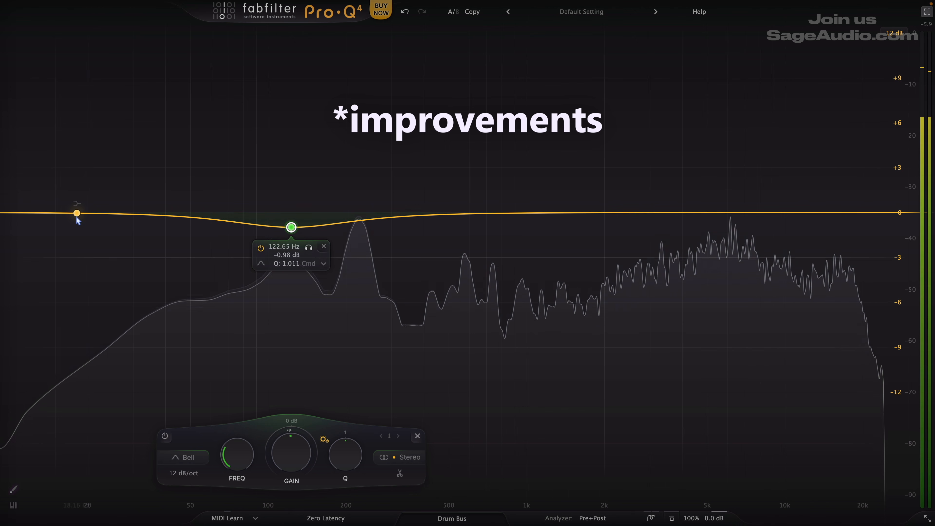
left_click_drag(34, 213, 164, 215)
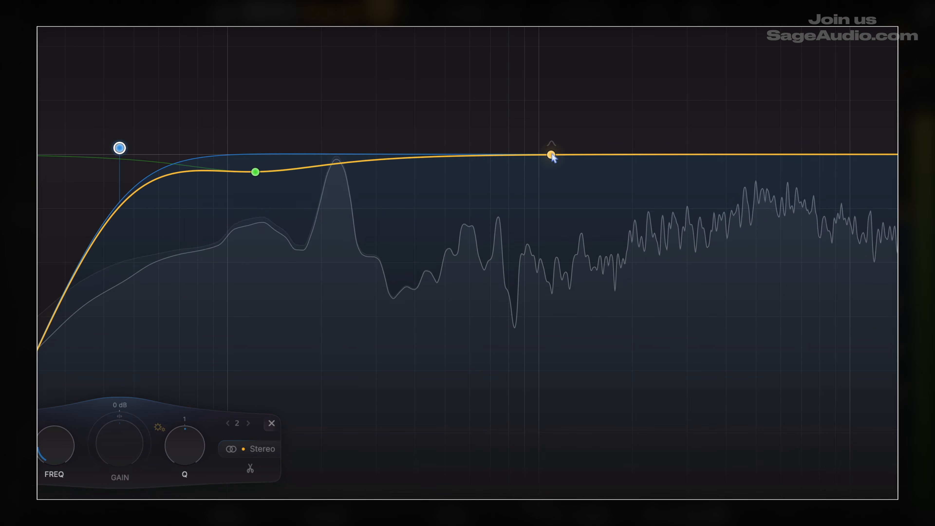
Step: Add a bell boosting about 2.9 dB near 1071 Hz and fine-tune its Q to about 1.12
left_click_drag(552, 156, 548, 102)
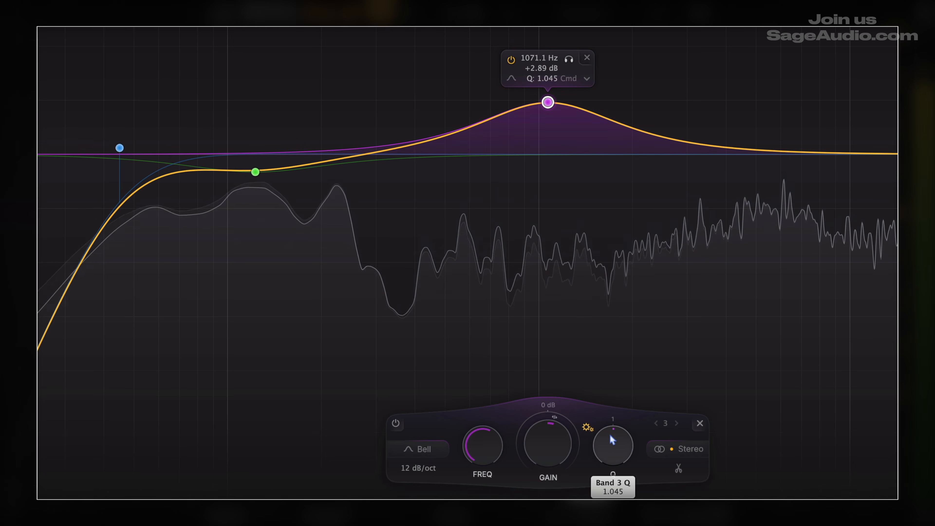
mouse_move(607, 437)
left_mouse_down()
mouse_move(599, 456)
mouse_move(602, 437)
left_mouse_up()
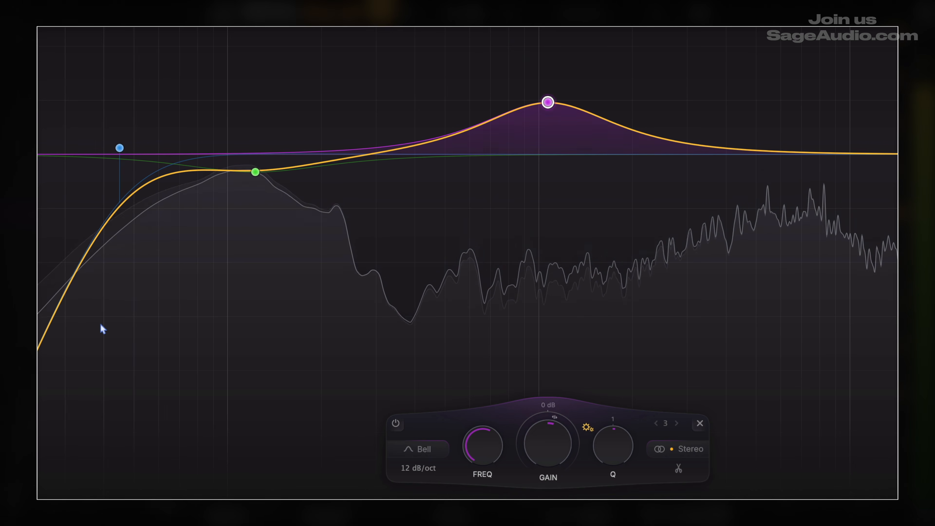
Step: Narrow the bell near 123 Hz to a Q of about 1.48 and deepen its cut to about 1.2 dB
left_click(255, 172)
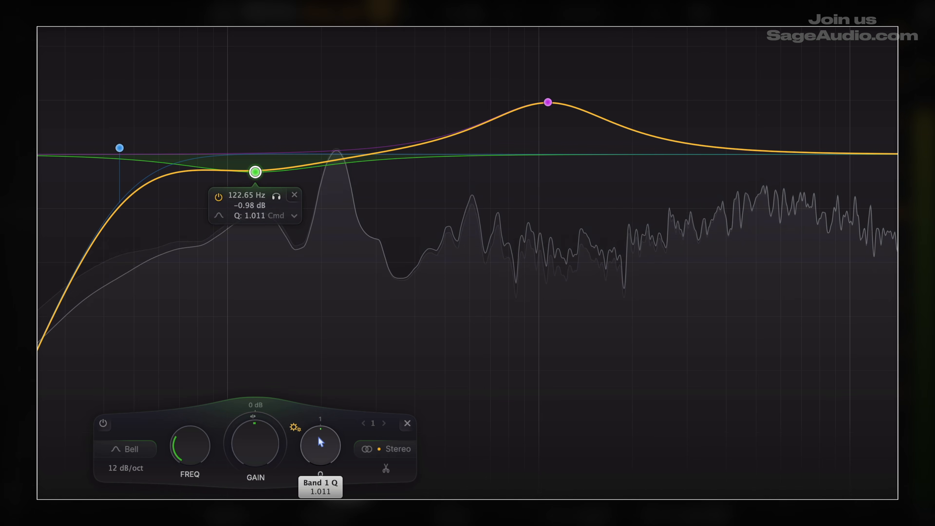
left_click_drag(317, 436, 316, 424)
left_click_drag(252, 445, 250, 458)
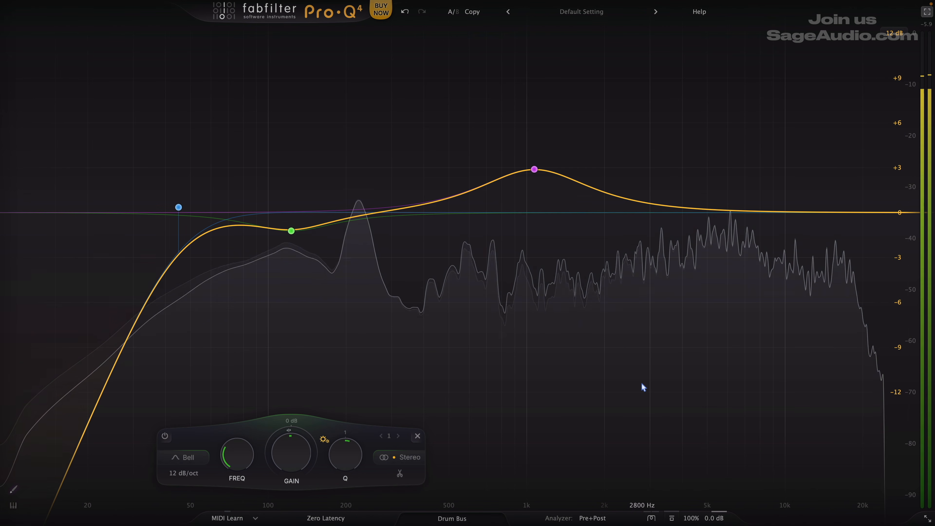
left_click(642, 384)
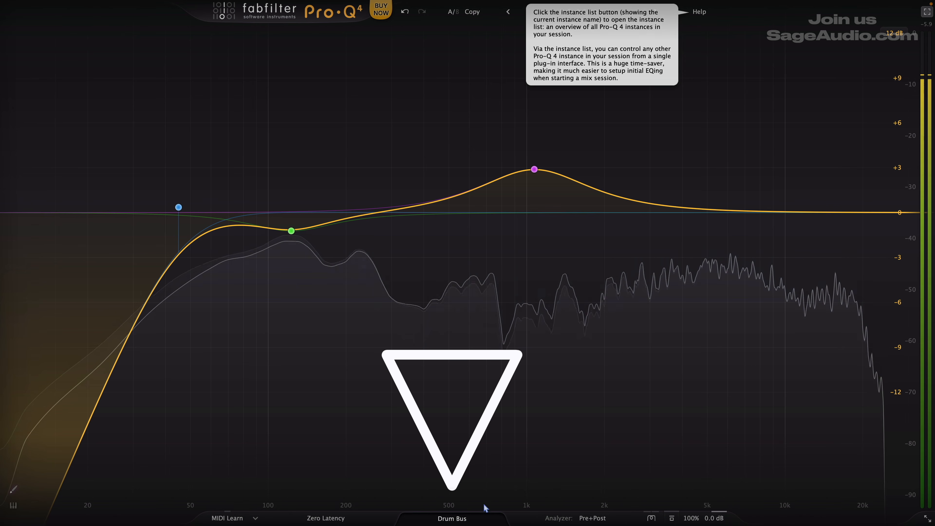
Step: Review the bass, drum, guitar and vocal bus EQs in the instance list and return to the Drum Bus
left_click(449, 519)
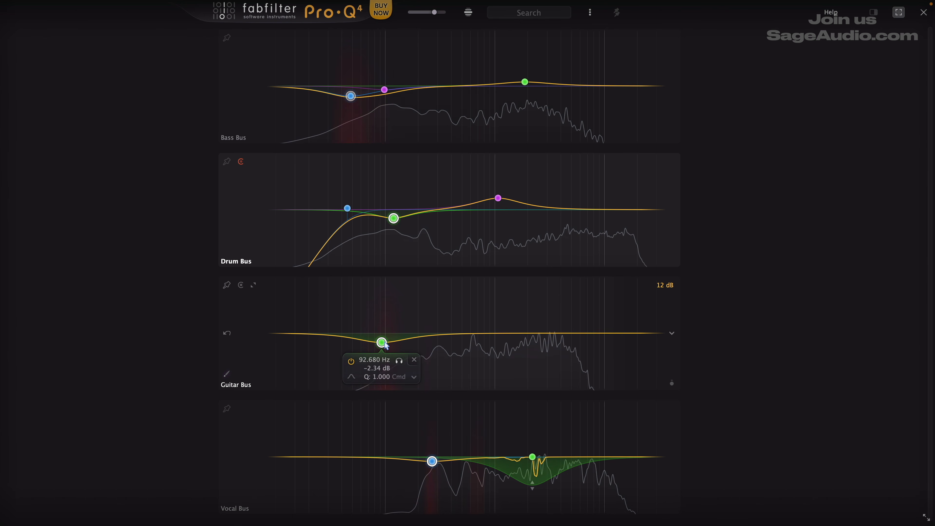
left_click(925, 12)
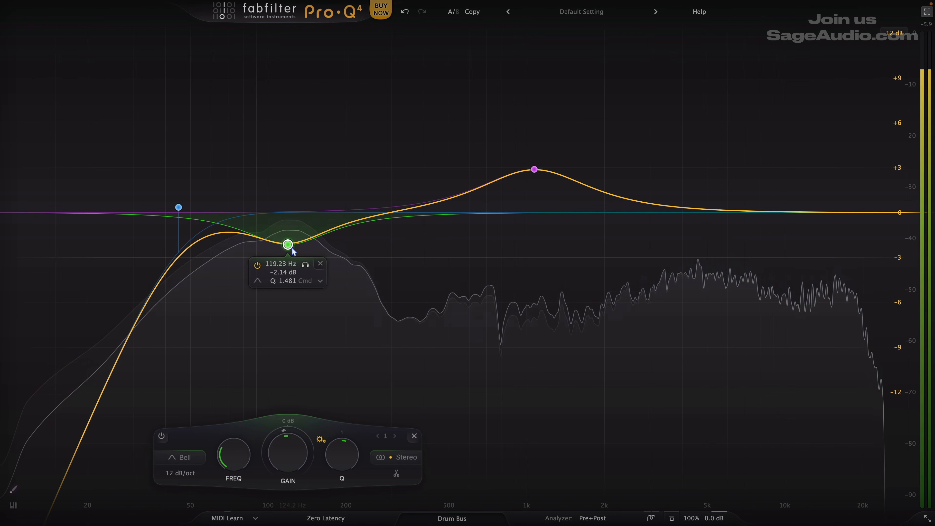
Step: Check the slope options available for the bell near 119 Hz
left_click(180, 473)
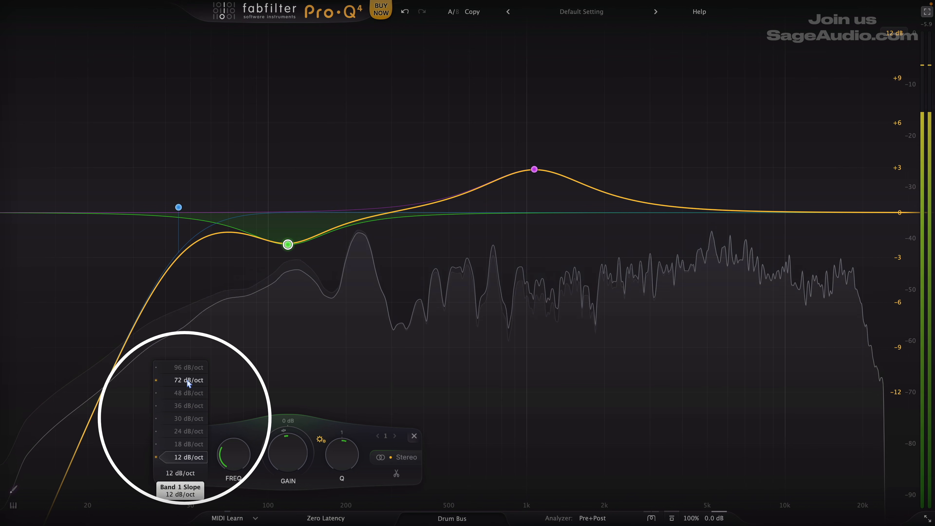
left_click(179, 208)
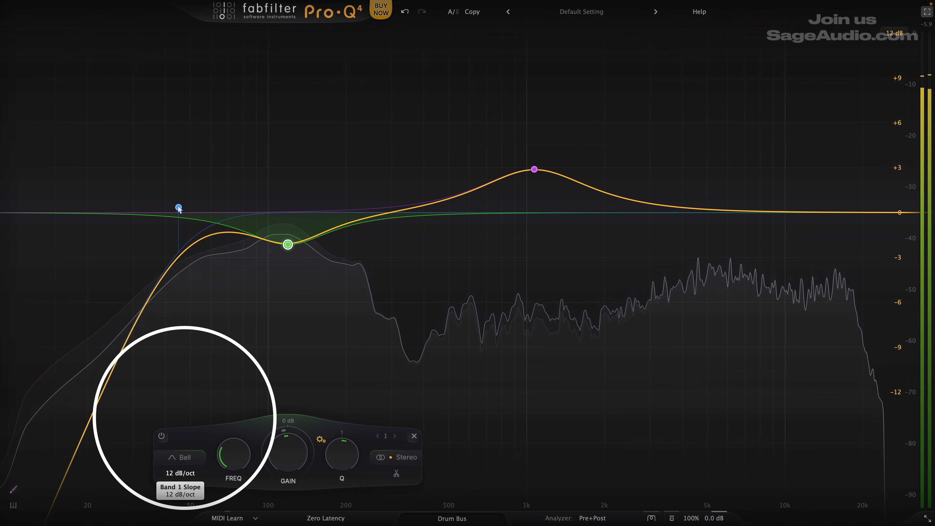
Step: Step the low cut's slope through 6 dB/oct and 12 dB/oct to 18 dB/oct
left_click(178, 207)
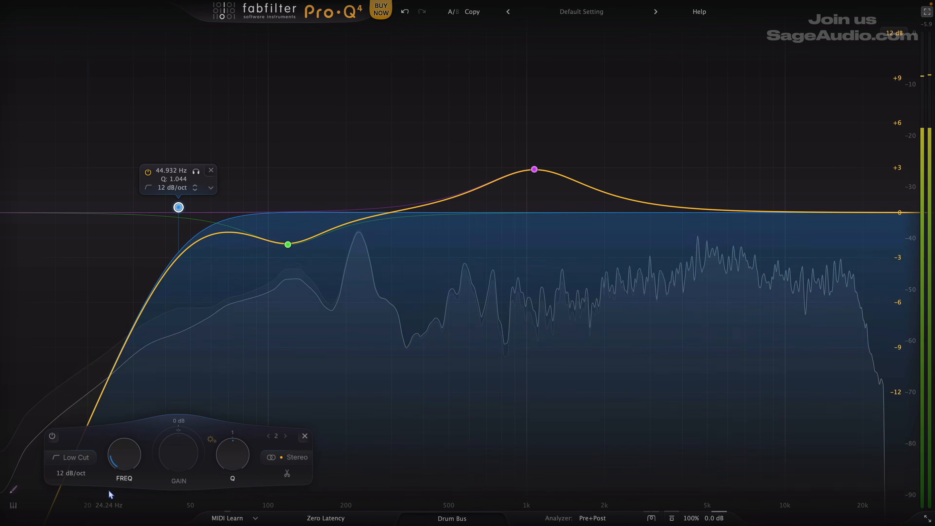
left_click(71, 473)
left_click(94, 455)
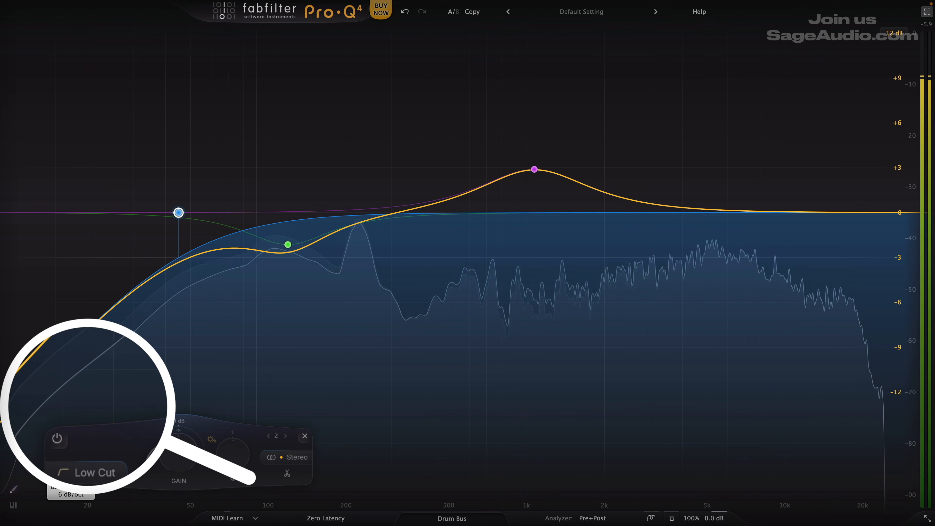
left_click(71, 494)
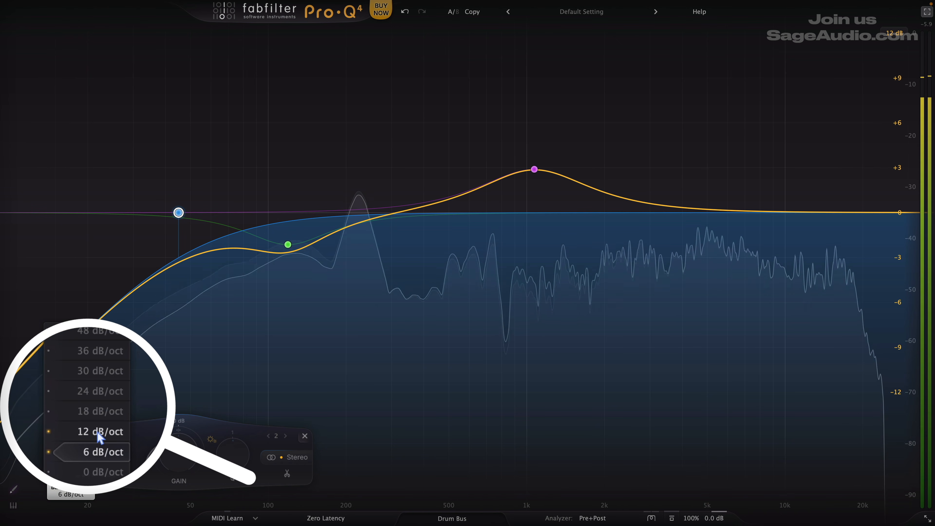
left_click(100, 437)
left_click(71, 494)
left_click(112, 418)
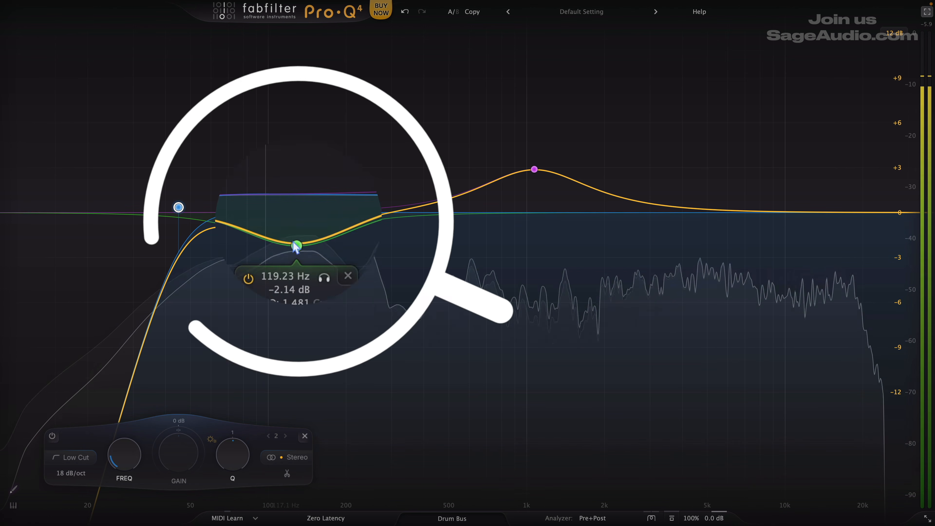
Step: Set the low cut's slope to a fractional 17.7 dB/oct
left_click(297, 246)
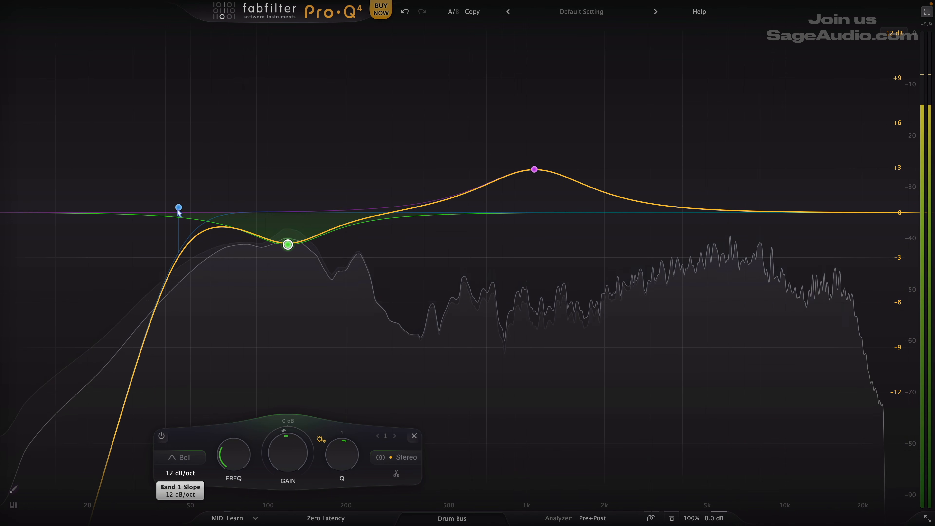
left_click(178, 209)
left_click(64, 473)
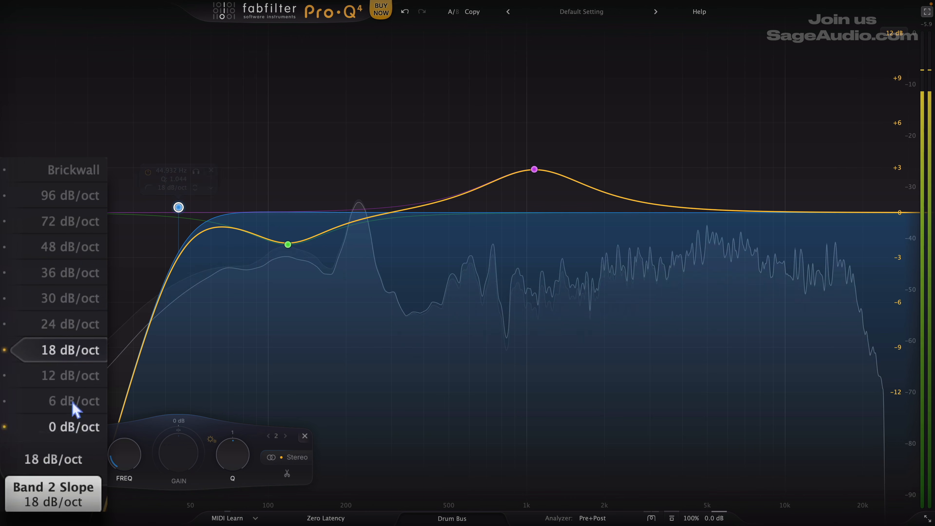
mouse_move(74, 348)
left_mouse_down()
mouse_move(72, 399)
mouse_move(75, 361)
left_mouse_up()
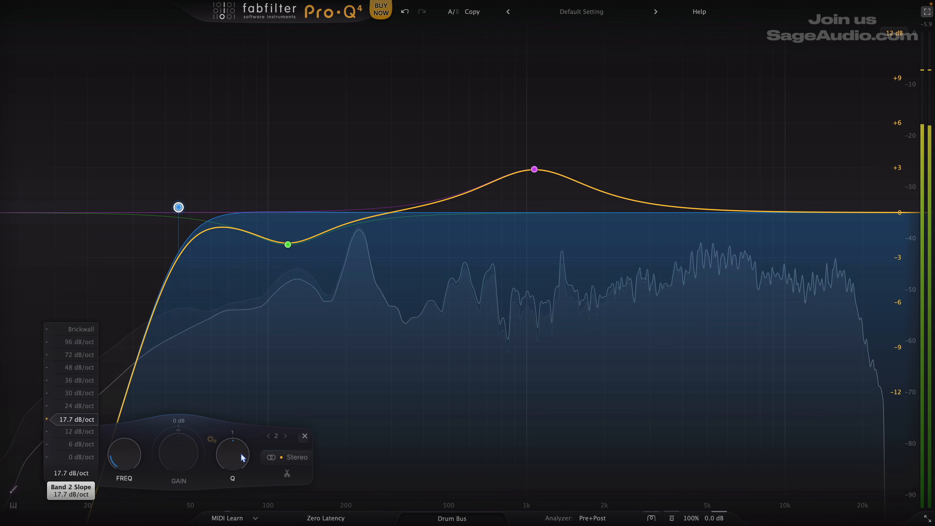
Step: Widen the bell near 119 Hz to a Q of about 1.37 and fine-tune its cut to about 2.2 dB
left_click(288, 245)
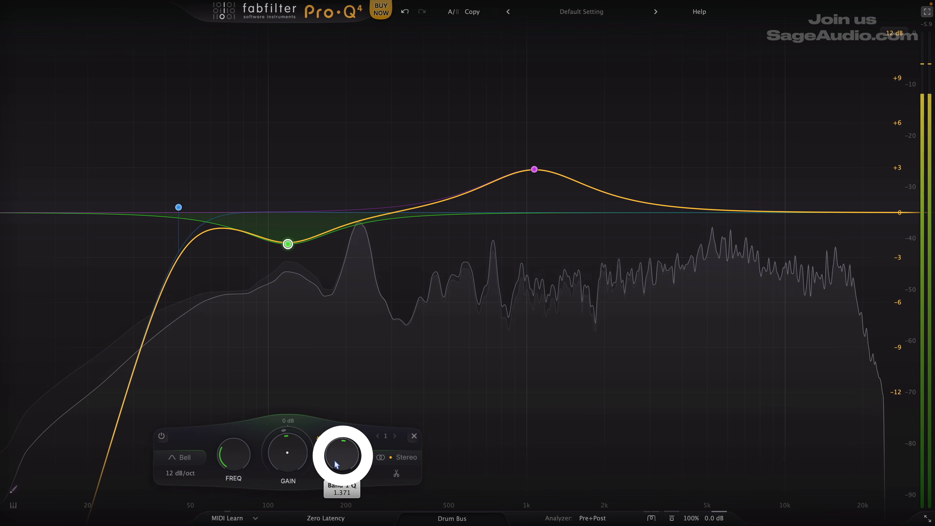
mouse_move(281, 449)
left_mouse_down()
mouse_move(279, 463)
mouse_move(280, 451)
left_mouse_up()
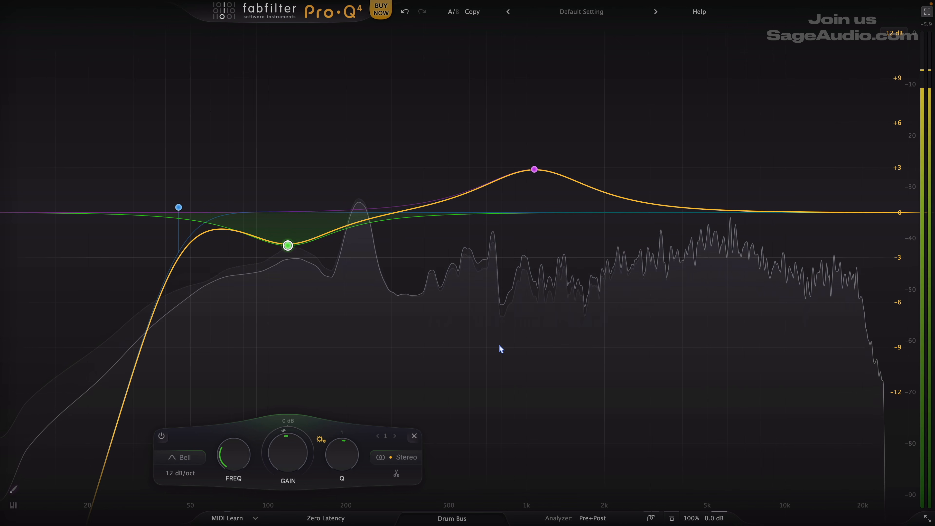
Step: Set the 1071 Hz bell's slope to 17.1 dB/oct and add a 12 dB/oct high cut near 10.7 kHz
left_click(534, 169)
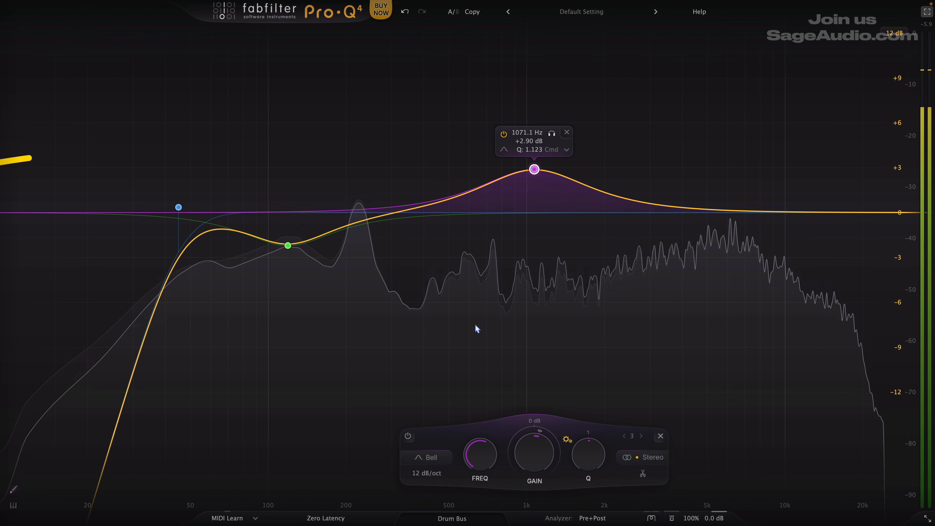
left_click_drag(427, 473, 433, 446)
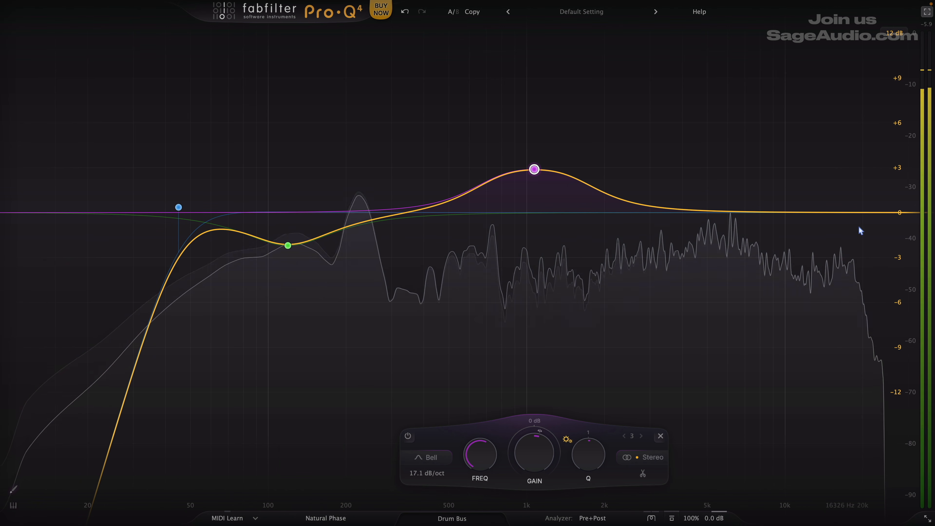
left_click_drag(867, 212, 838, 198)
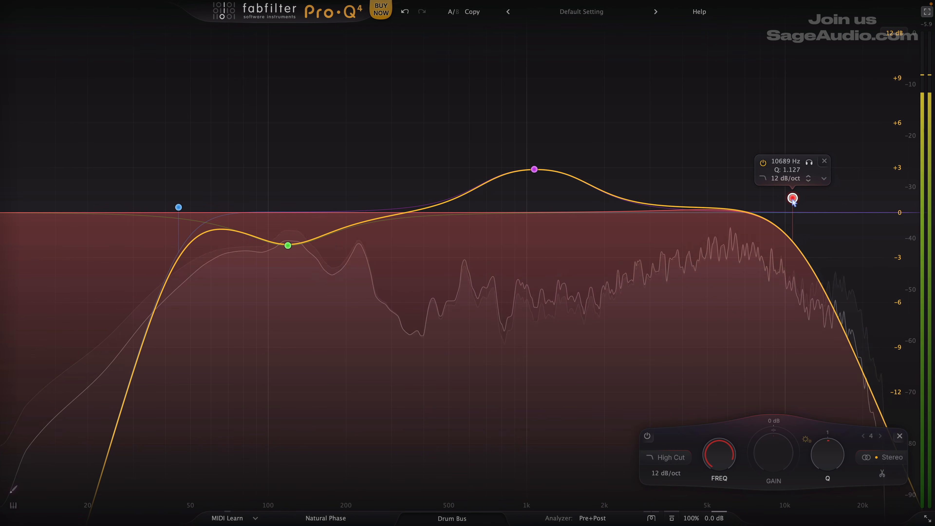
Step: Switch to the B state with the FF-Pro Q 3 HM Depth preset and set the 700 Hz bell's slope to 14.9 dB/oct
left_click(453, 12)
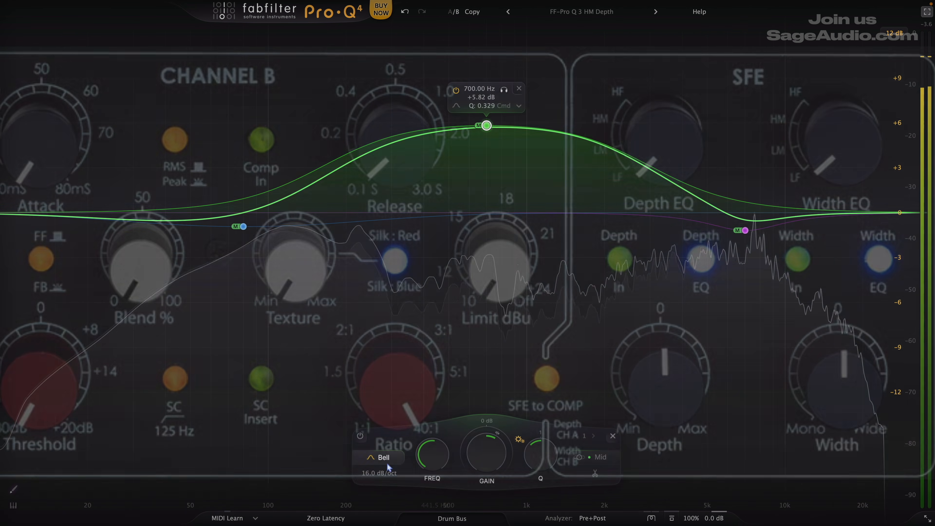
left_click(380, 474)
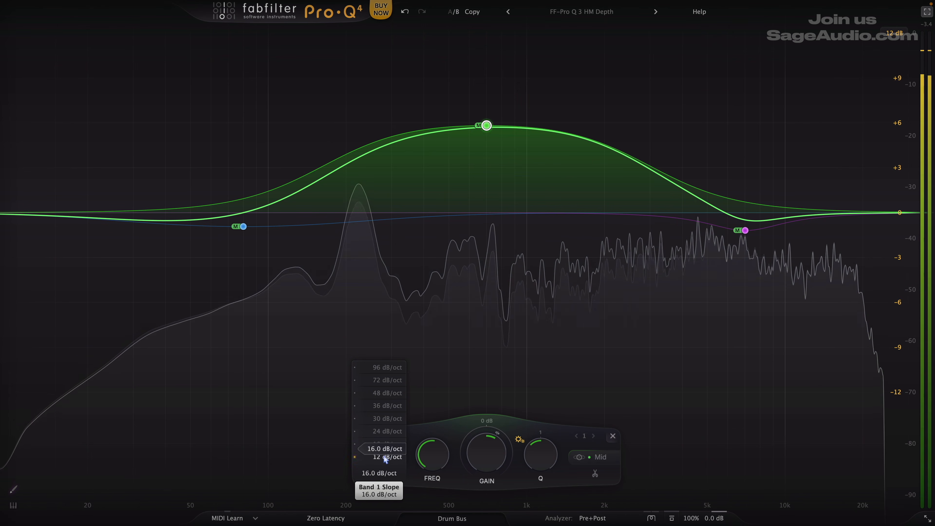
mouse_move(385, 444)
left_mouse_down()
mouse_move(386, 432)
mouse_move(383, 450)
left_mouse_up()
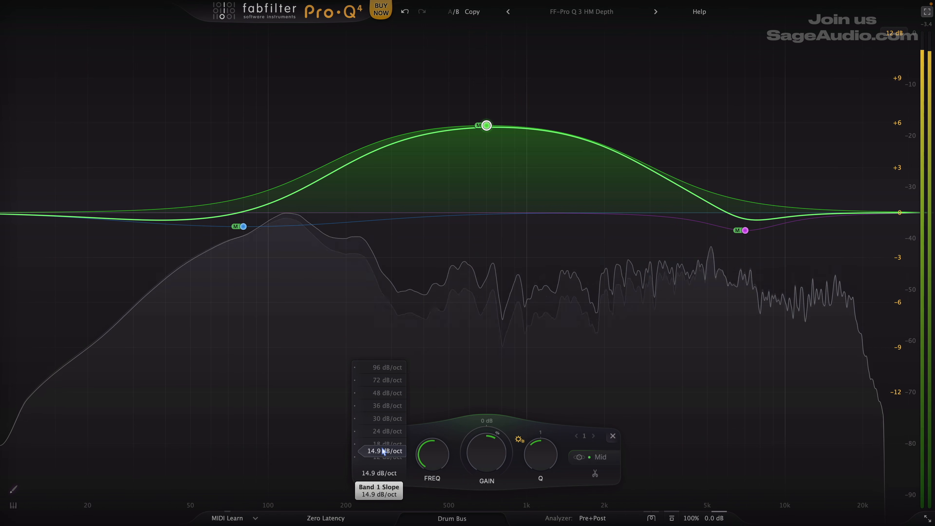
Step: Change the equalizer's character mode to Warm
left_click(651, 518)
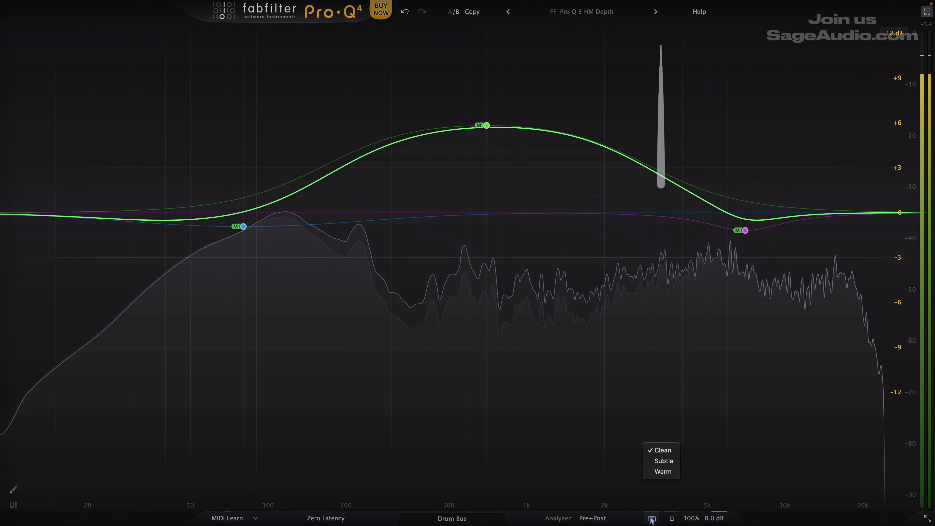
left_click(653, 472)
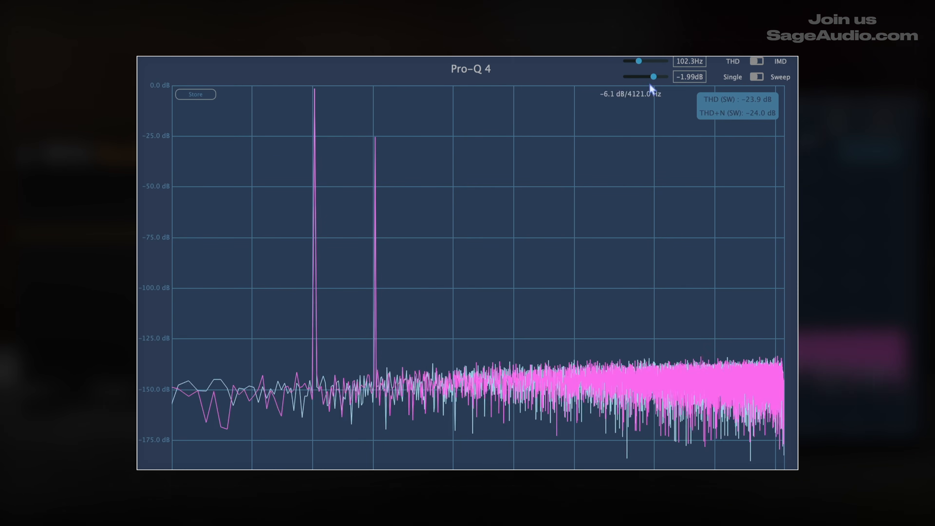
Step: Sweep the harmonic analysis test tone to about 530 Hz and down to 78.1 Hz, and bypass the equalizer for comparison
mouse_move(640, 61)
left_mouse_down()
mouse_move(631, 61)
mouse_move(645, 61)
left_mouse_up()
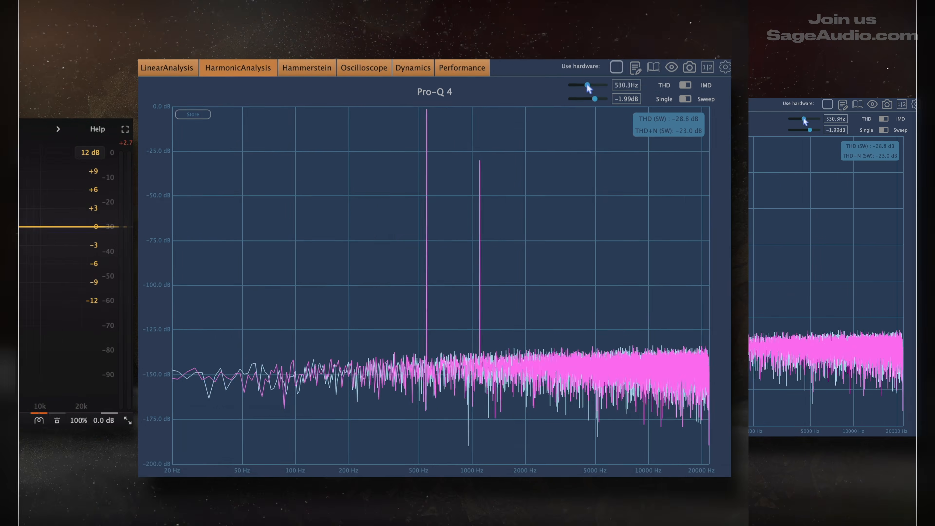
left_click_drag(803, 118, 799, 118)
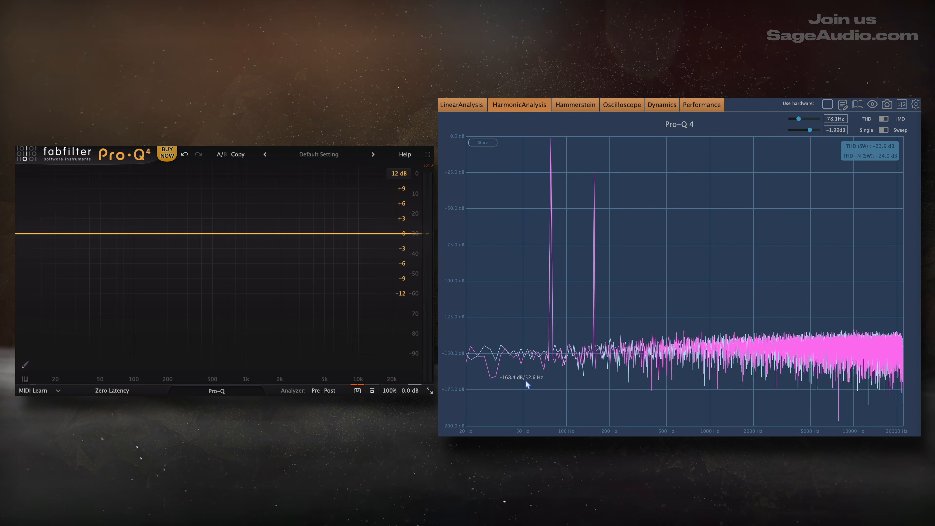
left_click(372, 390)
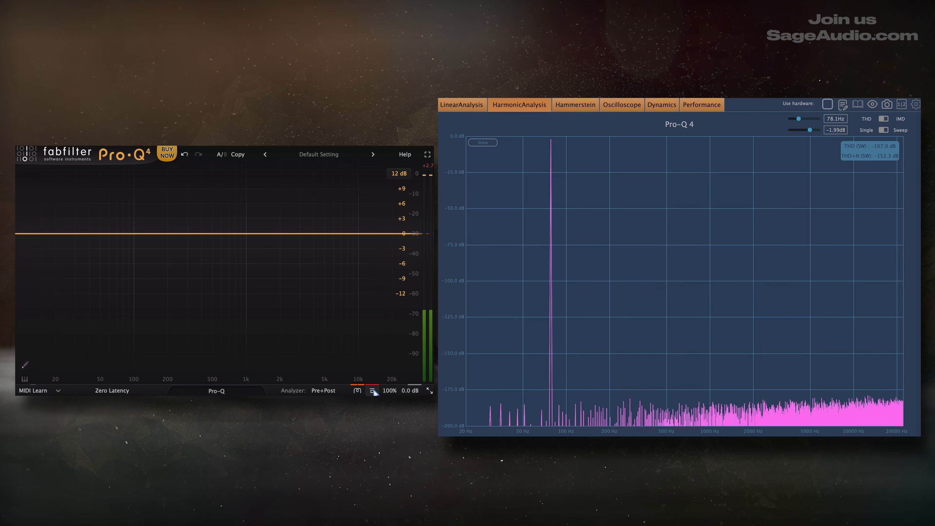
Step: Toggle the equalizer's bypass to compare the 78.1 Hz tone's harmonics, and view the linear analysis
left_click(373, 391)
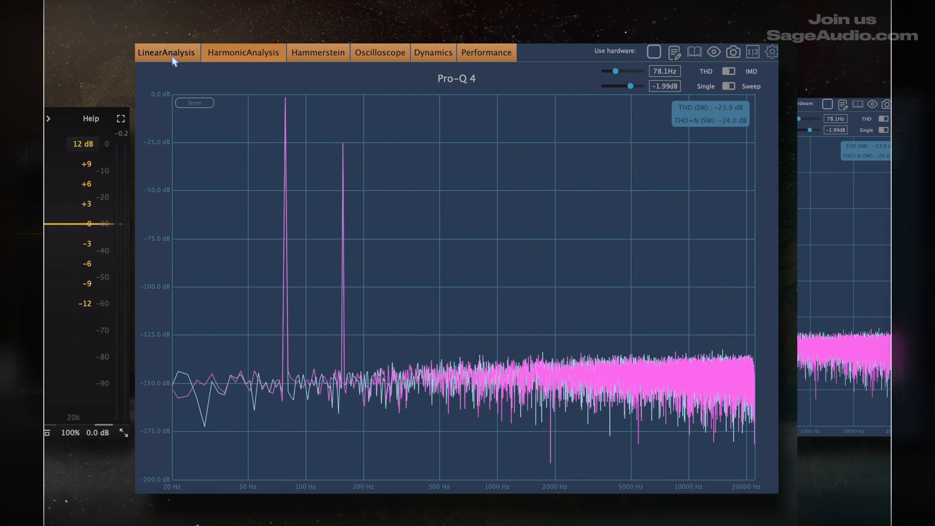
left_click(463, 106)
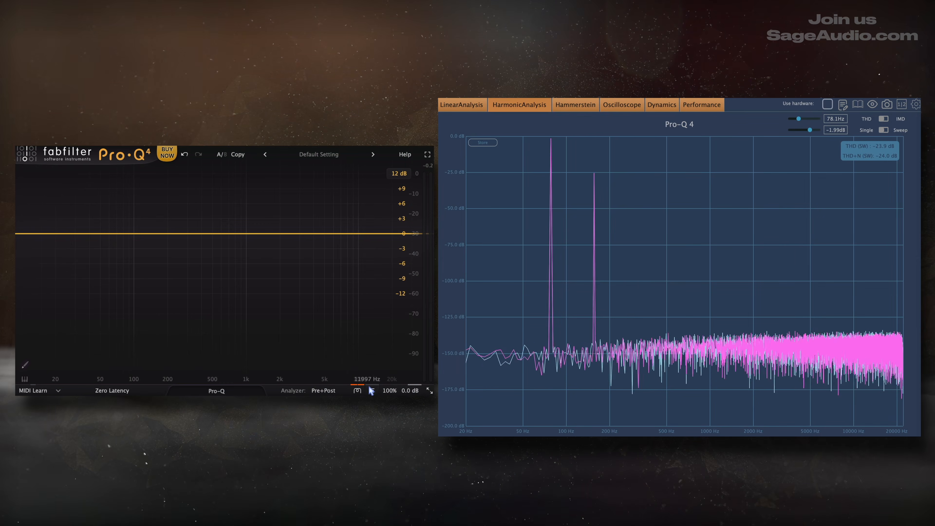
left_click(372, 391)
left_click(372, 391)
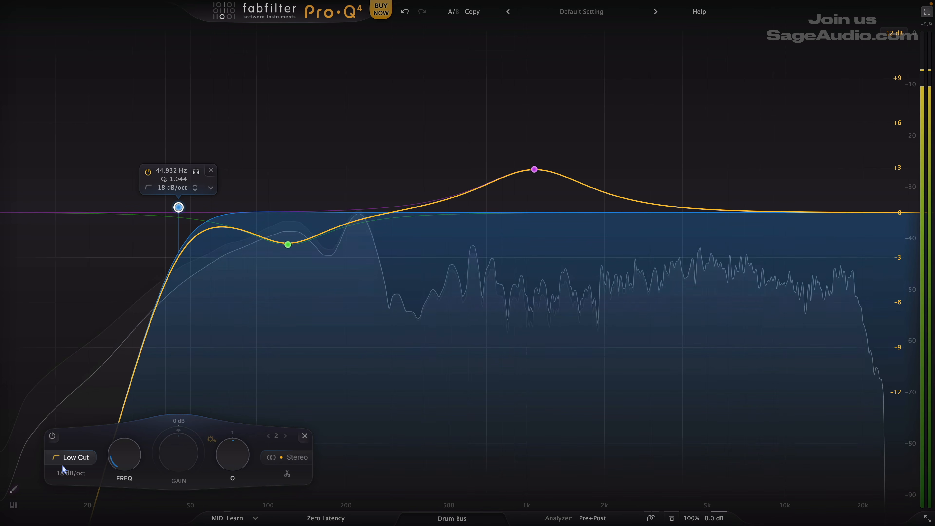
Step: Adjust the slope of the drum bus low cut near 45 Hz around 18 dB/oct
left_click(61, 463)
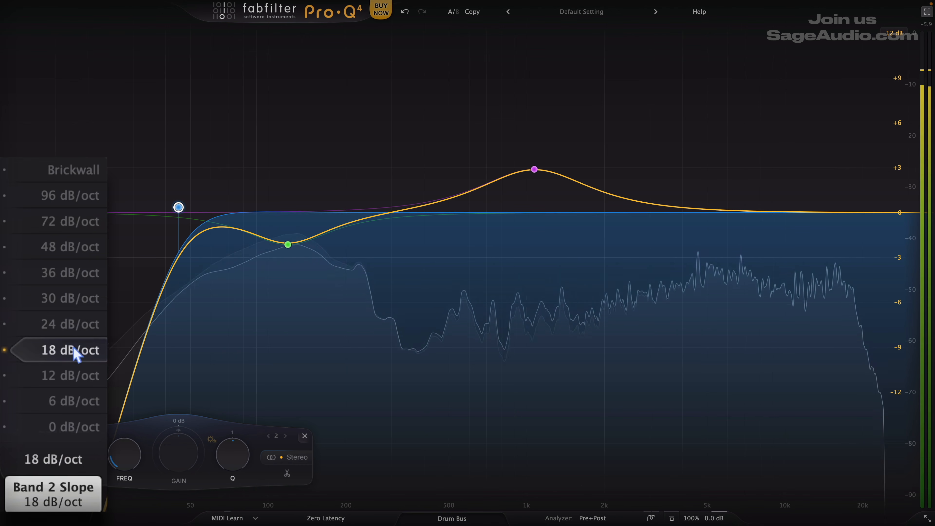
mouse_move(74, 352)
left_mouse_down()
mouse_move(73, 400)
mouse_move(73, 357)
left_mouse_up()
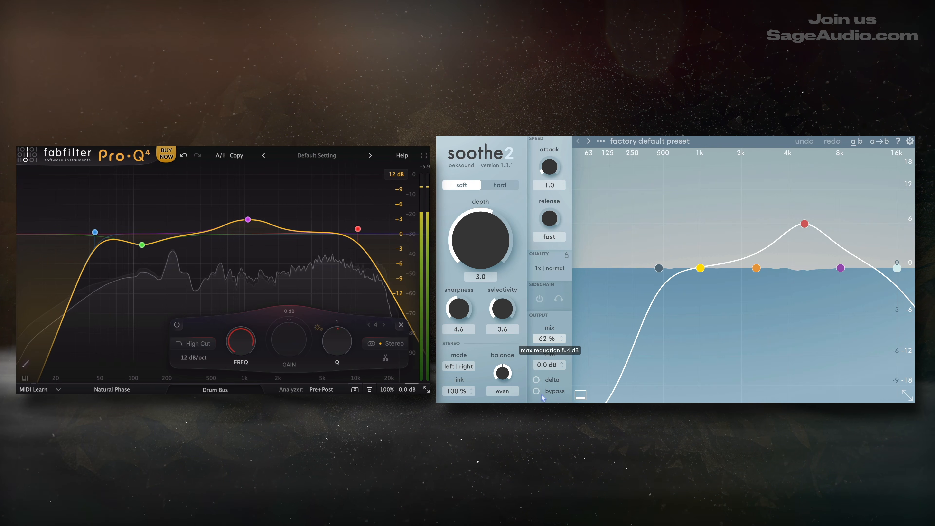
Step: Switch to soothe2 and move its lowest band near 500 Hz down in frequency
left_click_drag(659, 268, 619, 268)
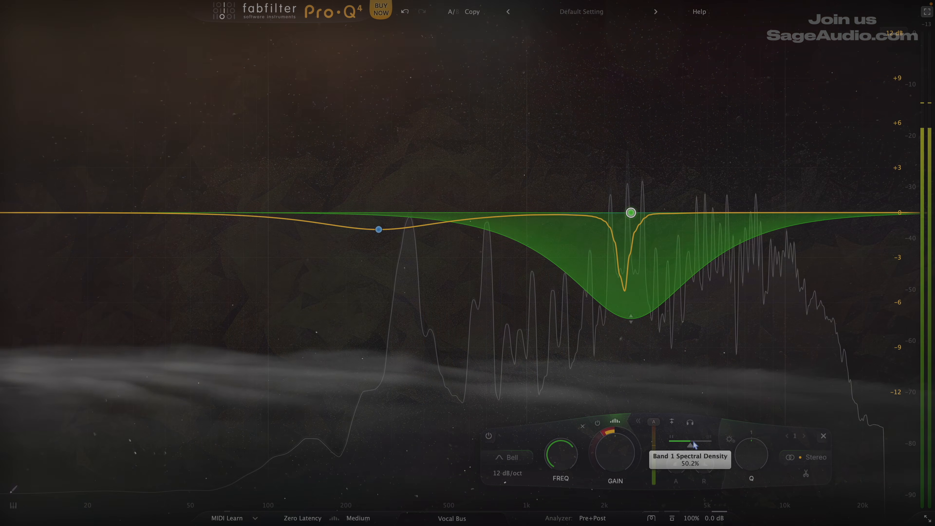
Step: Move the vocal bus's spectral bell to about 6.1 kHz and up to 10936 Hz, adjusting its dynamic range and spectral density
left_click_drag(630, 213, 730, 213)
left_click_drag(701, 385, 702, 320)
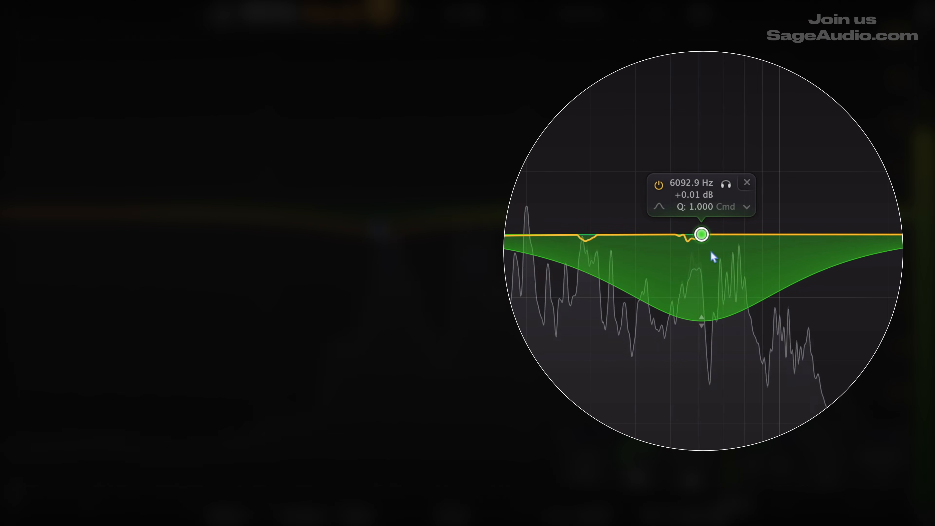
mouse_move(704, 238)
left_mouse_down()
mouse_move(743, 243)
mouse_move(709, 236)
left_mouse_up()
left_click_drag(707, 319, 707, 353)
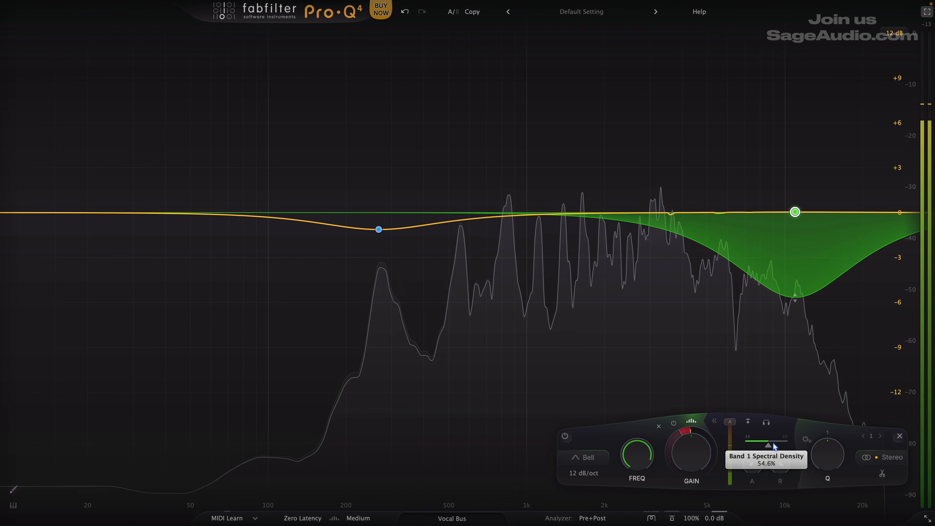
left_click_drag(782, 442, 777, 441)
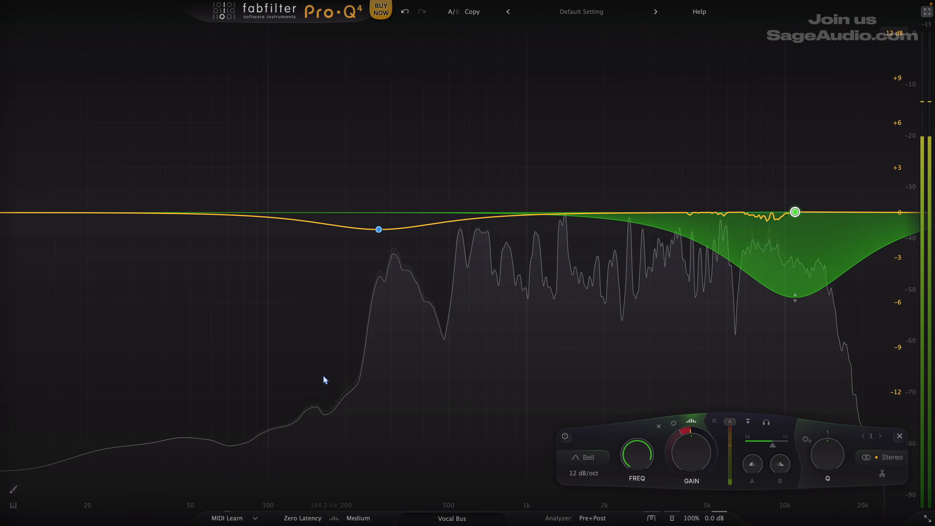
Step: Move the spectral bell down to about 2218.5 Hz, deepen its dynamic range to about -7 dB and lower its spectral density
mouse_move(795, 297)
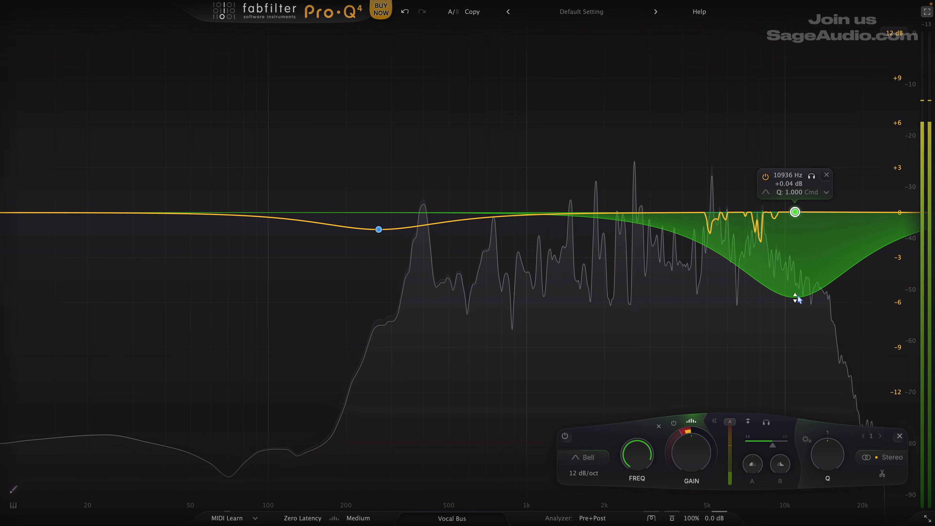
left_click_drag(795, 212, 616, 216)
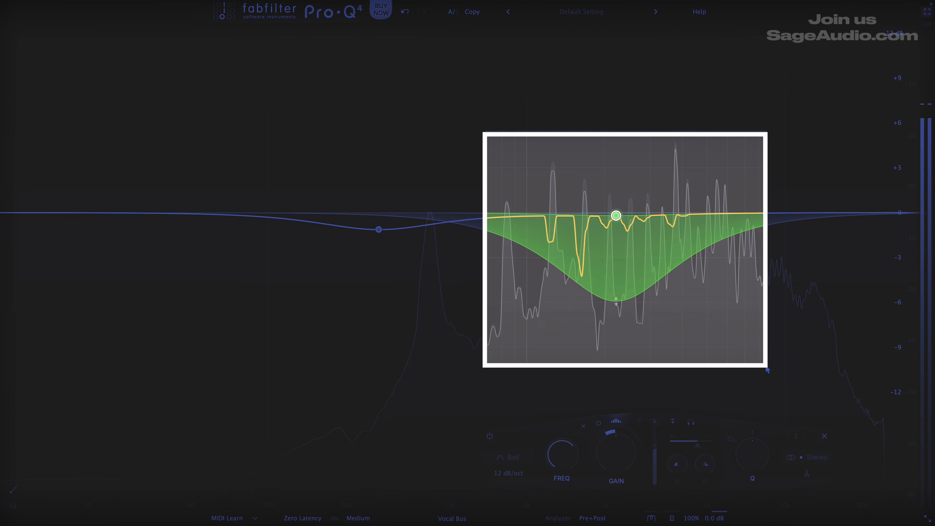
mouse_move(617, 304)
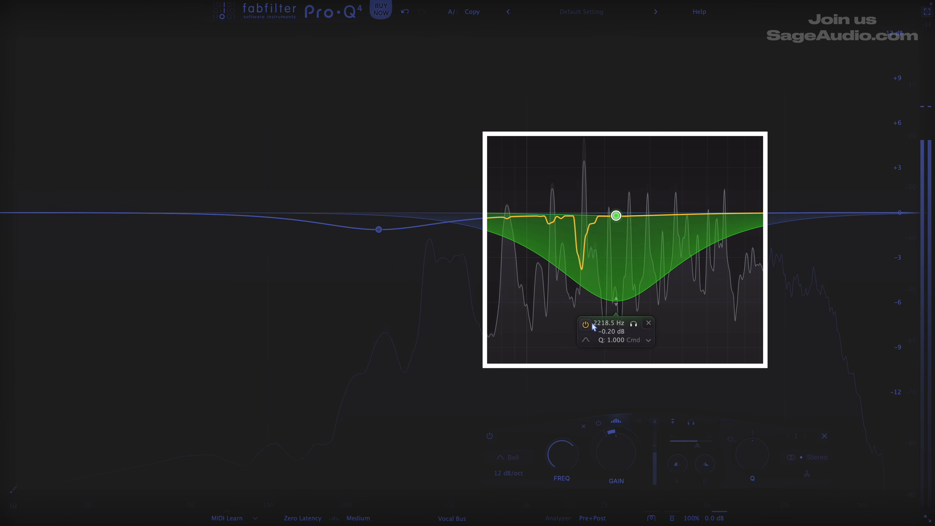
mouse_move(618, 305)
left_mouse_down()
mouse_move(618, 333)
mouse_move(618, 295)
mouse_move(619, 321)
left_mouse_up()
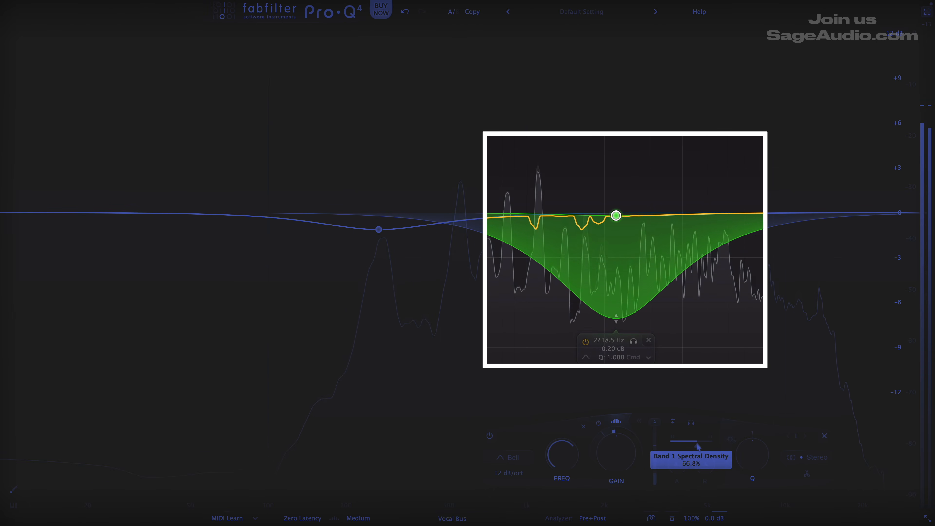
mouse_move(699, 444)
left_mouse_down()
mouse_move(714, 444)
mouse_move(689, 446)
left_mouse_up()
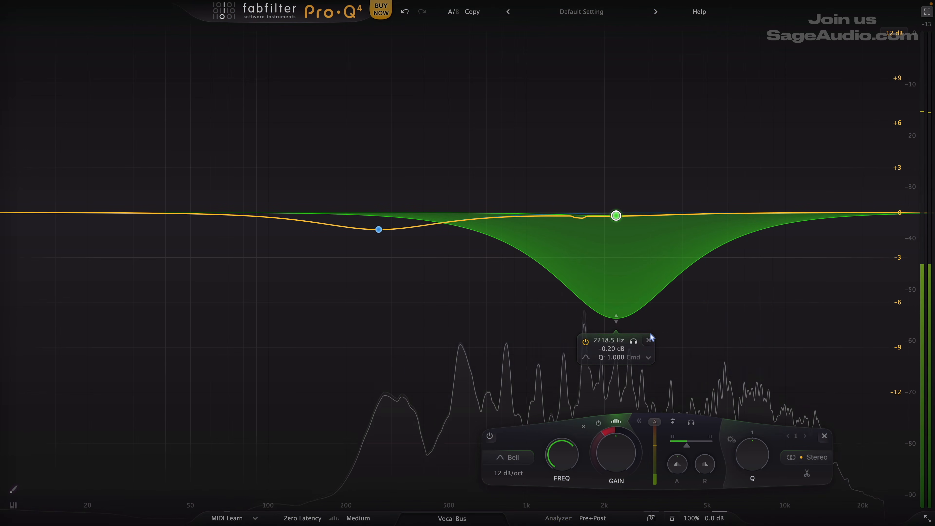
Step: Delete the spectral bell at 2218.5 Hz from the vocal bus equalizer
left_click(649, 340)
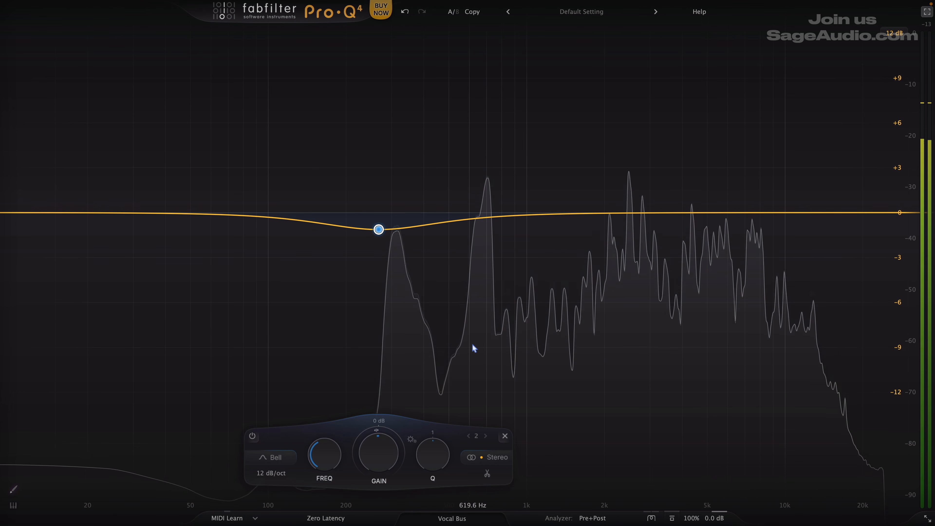
left_click_drag(493, 100, 524, 452)
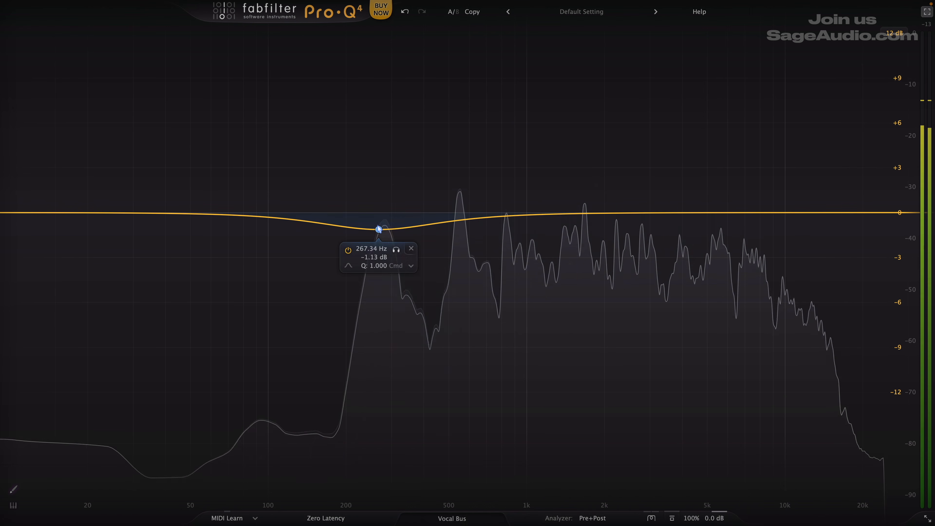
Step: Convert the 267 Hz vocal bus bell into a spectral band at about 485 Hz and raise its spectral density
right_click(378, 228)
left_click(403, 268)
left_click_drag(378, 229, 446, 343)
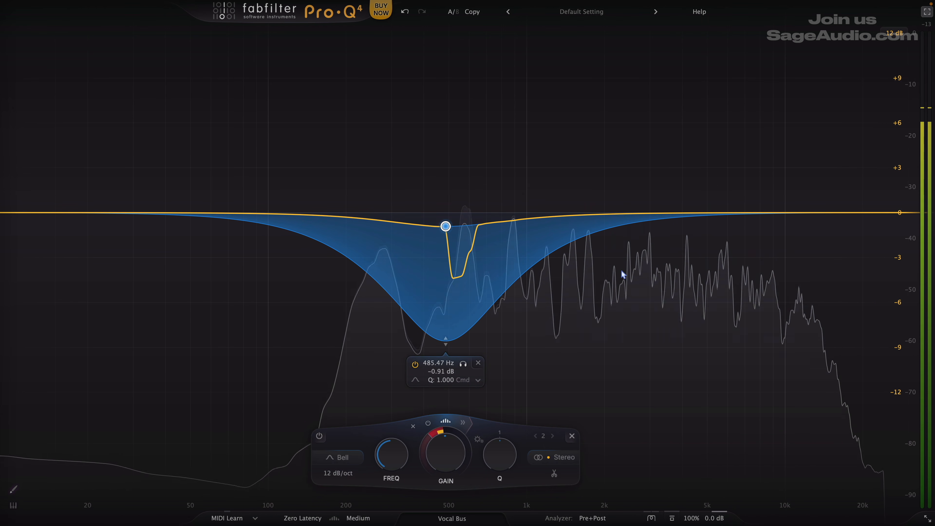
left_click(463, 423)
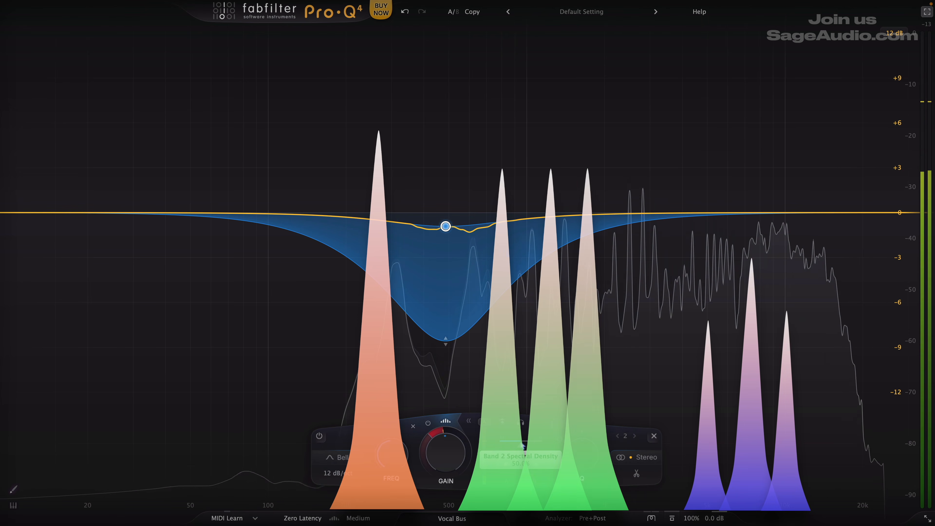
left_click_drag(521, 445, 539, 445)
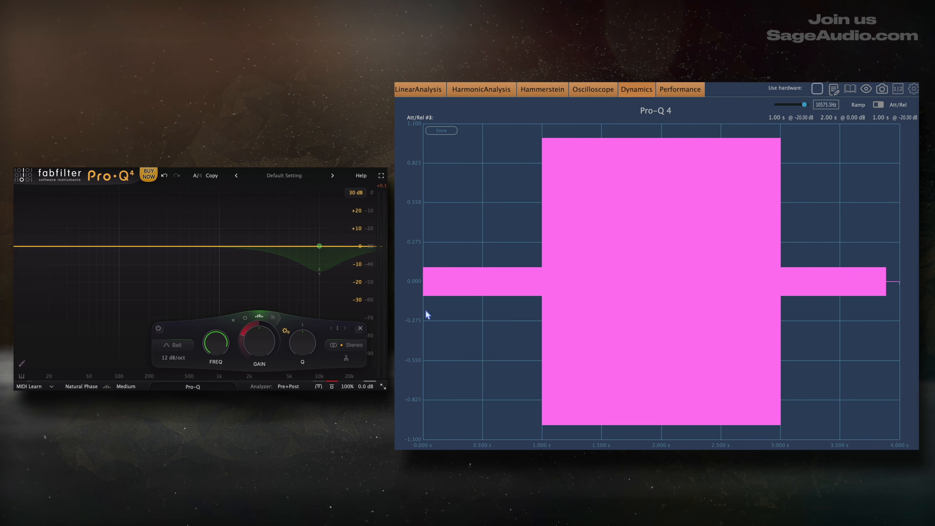
Step: Turn the bypassed equalizer back on and examine the attack and release transitions of the dynamics plot up close
left_click(331, 386)
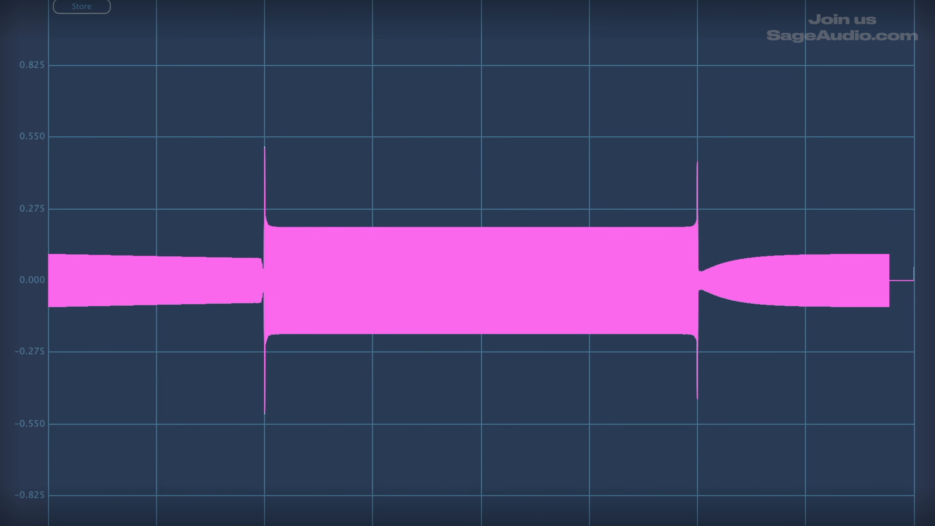
left_click_drag(221, 94, 309, 521)
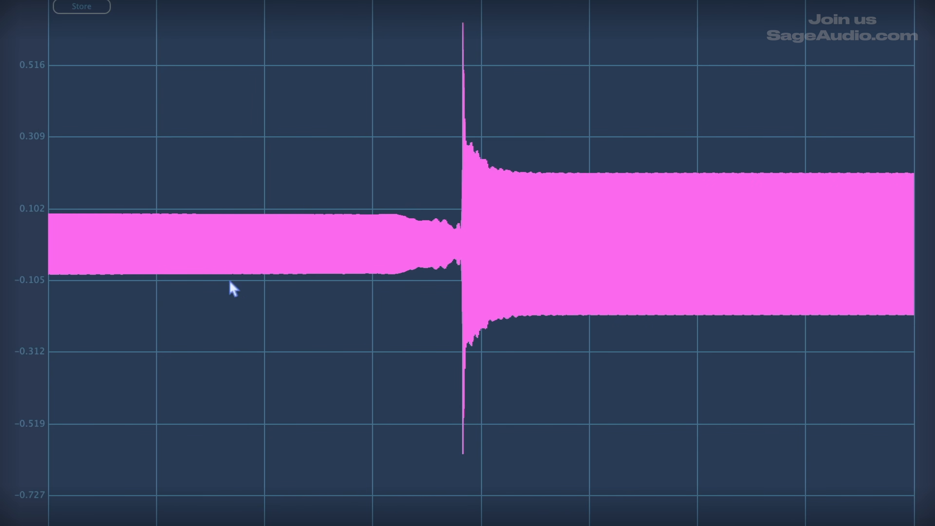
double_click(561, 283)
left_click_drag(753, 470, 753, 470)
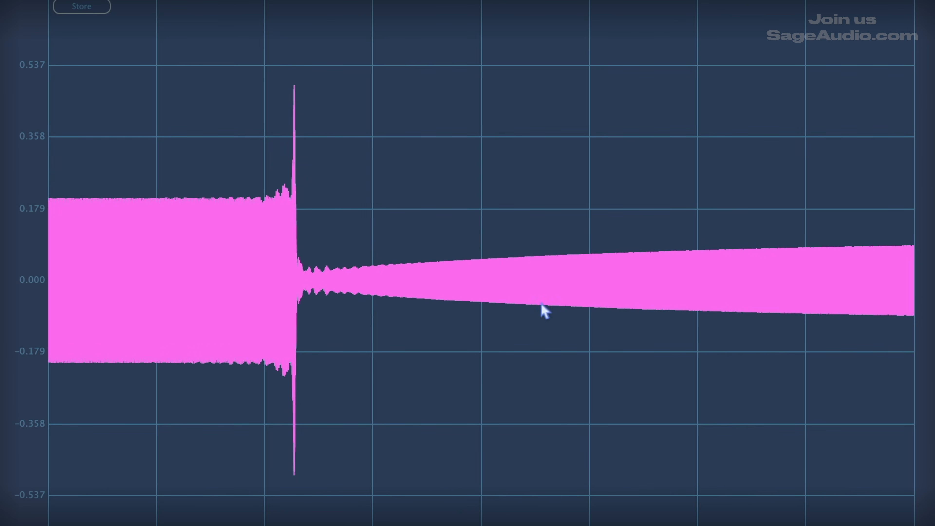
double_click(188, 328)
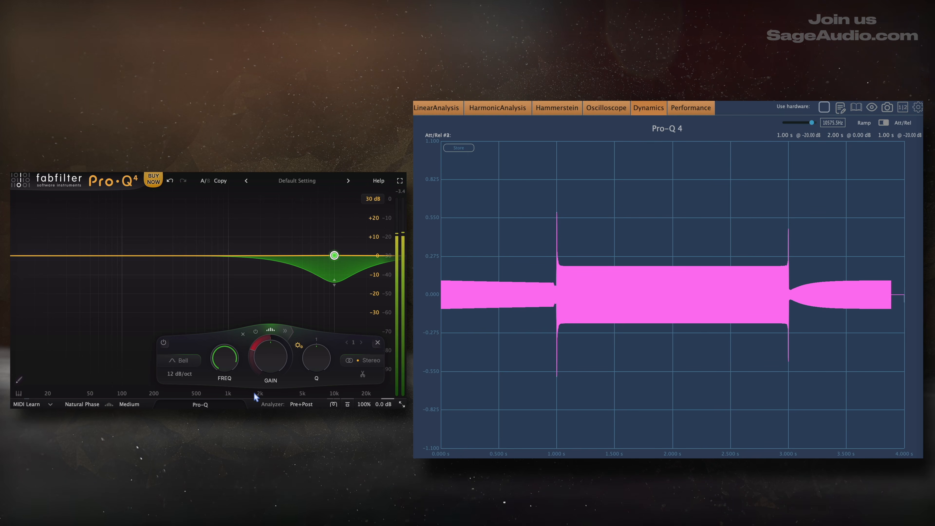
Step: Raise the dynamic range of the spectral bell near 10 kHz
left_click_drag(332, 284, 336, 246)
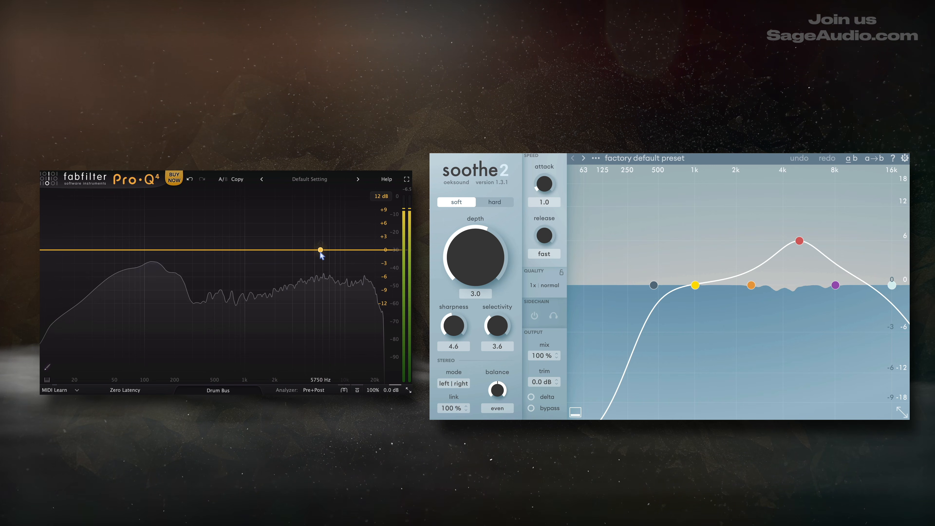
Step: Add a bell at about 5560 Hz to the drum bus equalizer and make it spectral
double_click(319, 250)
right_click(319, 250)
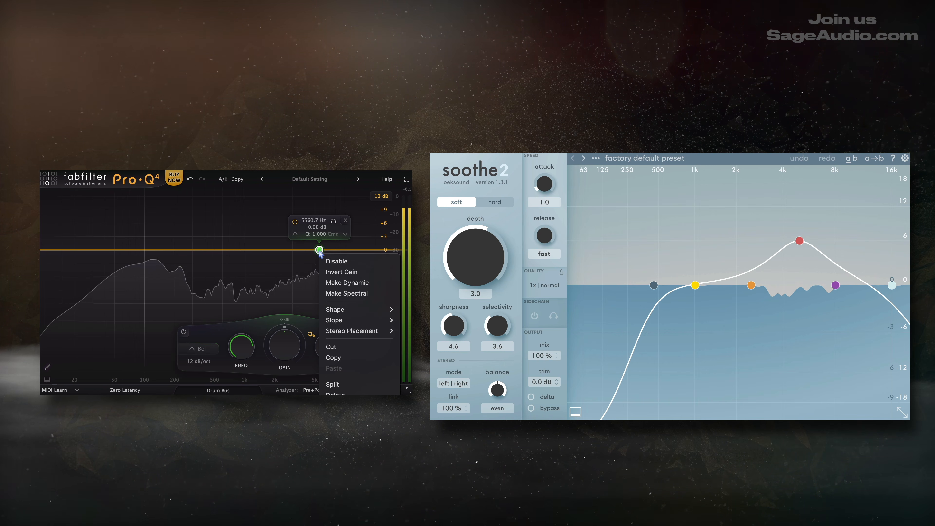
left_click(347, 293)
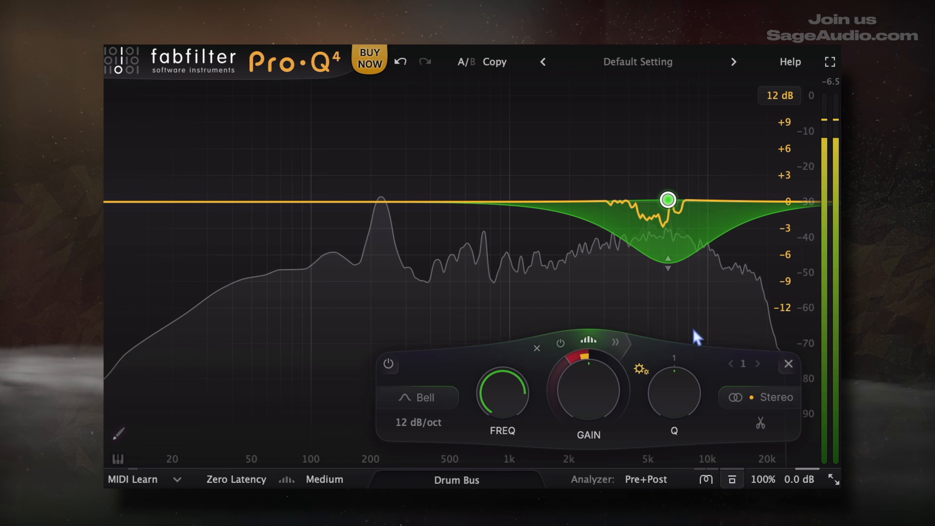
Step: Bypass and re-enable the drum bus equalizer to compare the sound with and without the spectral band
left_click(731, 479)
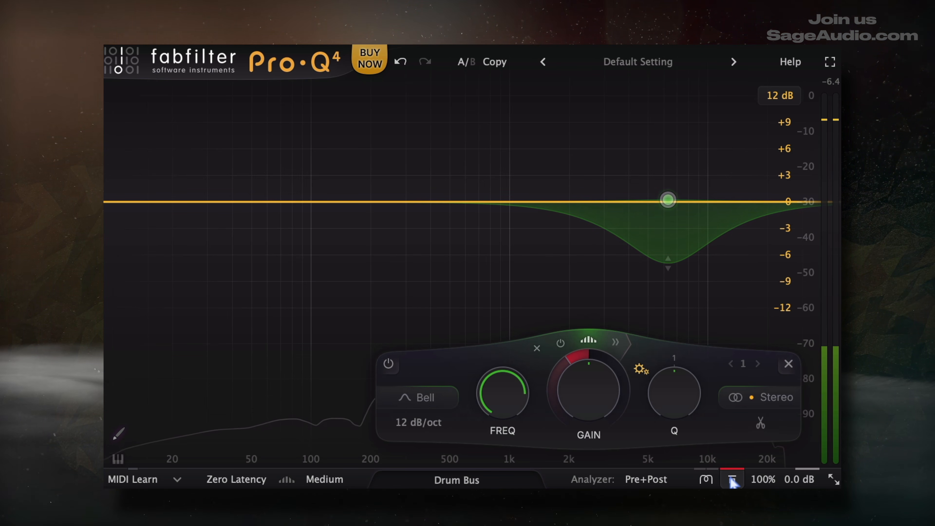
left_click(732, 479)
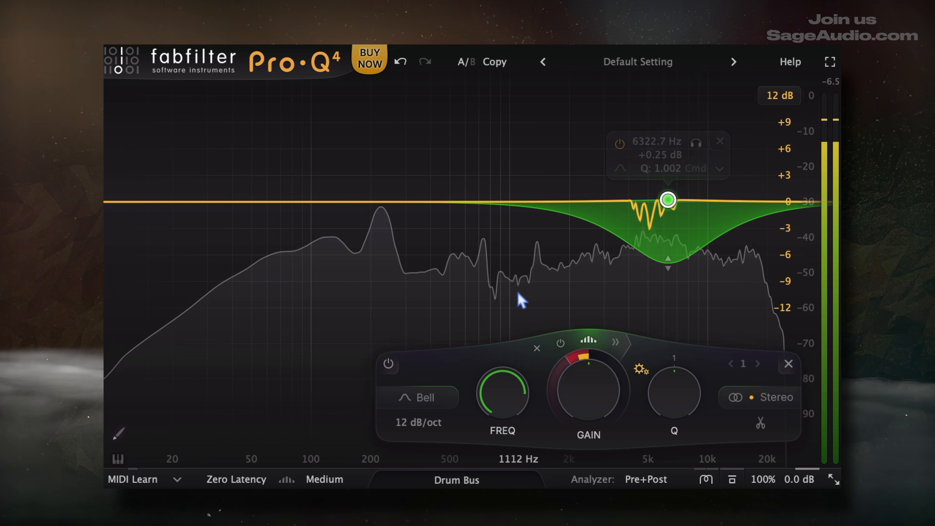